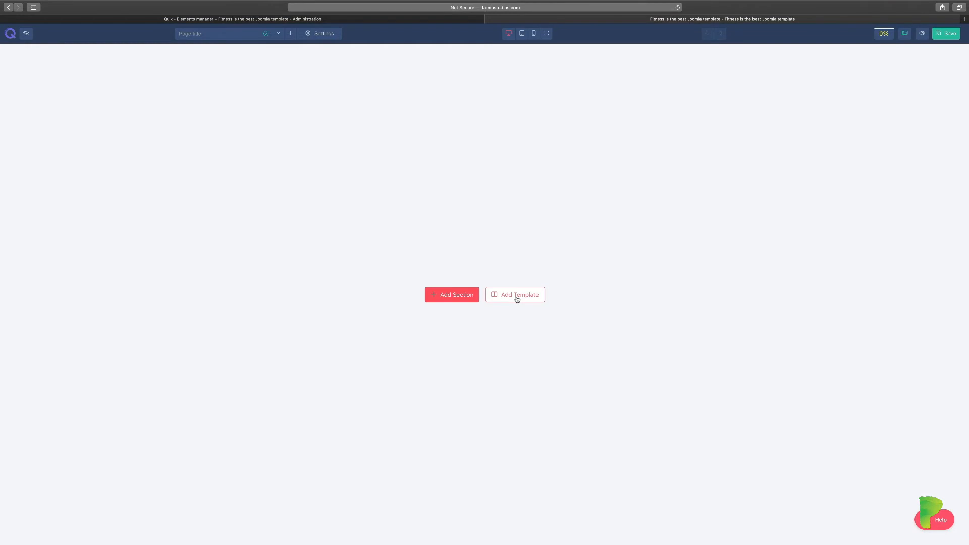
- Browse the page templates in the template library, then close it without inserting one
left_click(517, 299)
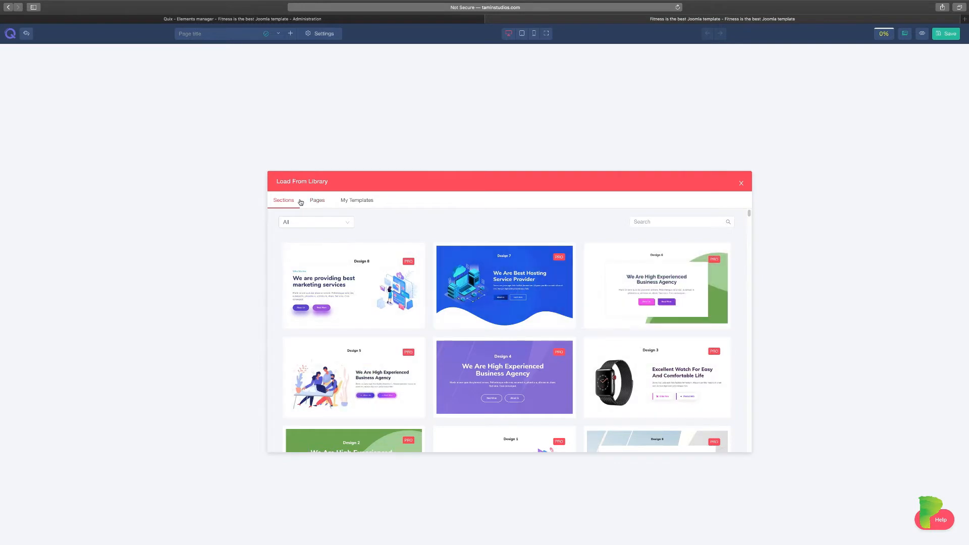
left_click(317, 201)
scroll(565, 358, "down", 5)
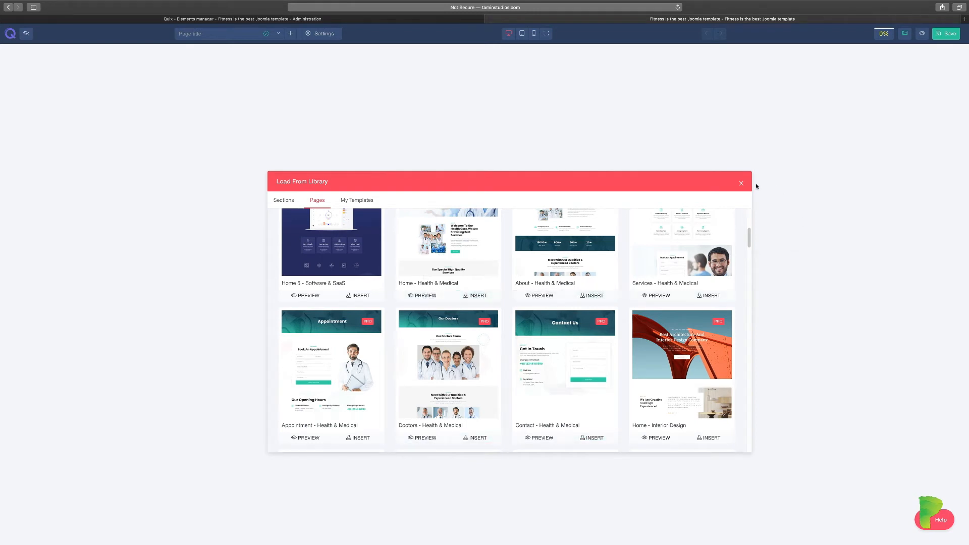
left_click(740, 183)
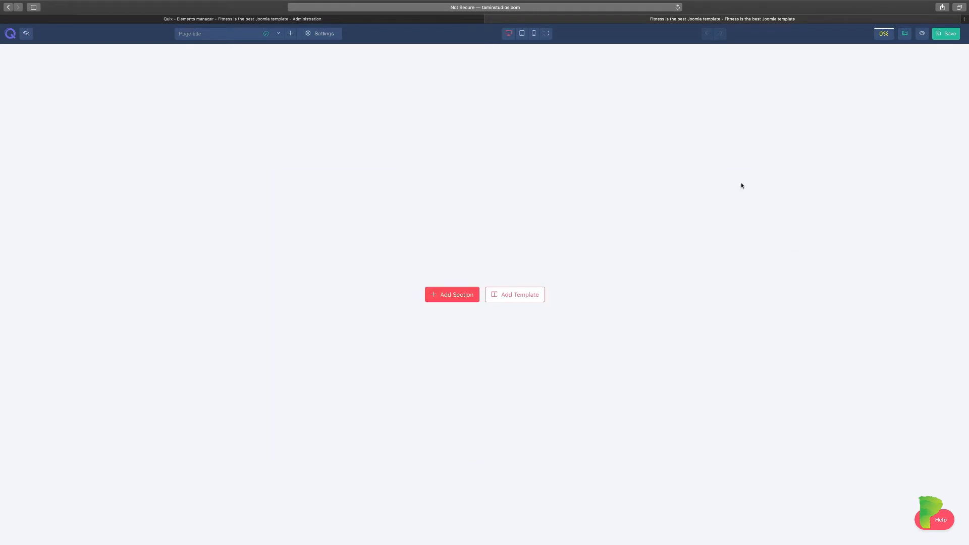
- Add a new section to the blank page with a single full-width column layout
left_click(448, 298)
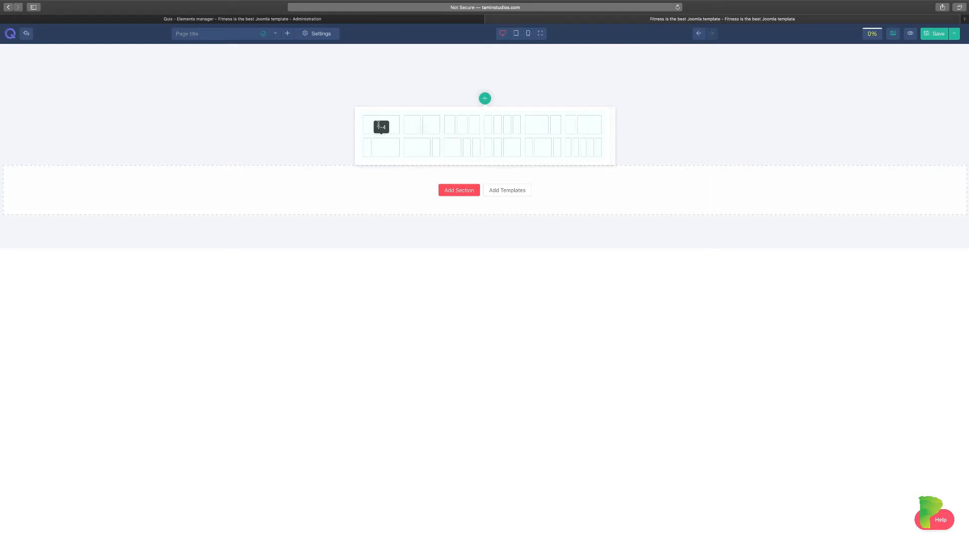
left_click(381, 129)
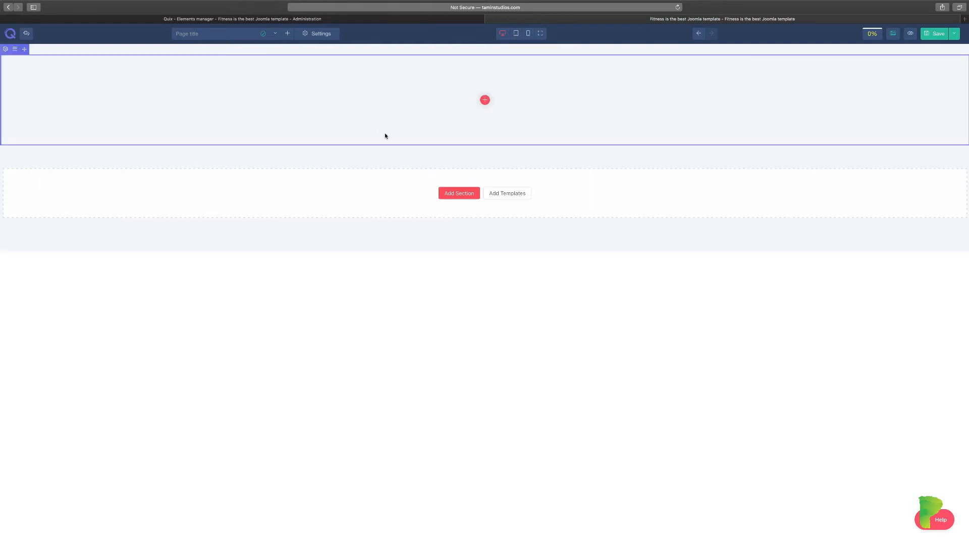
- Look through the My Elements, General, Joomla and Pro element categories and add an Accordion element to the section's column
left_click(486, 101)
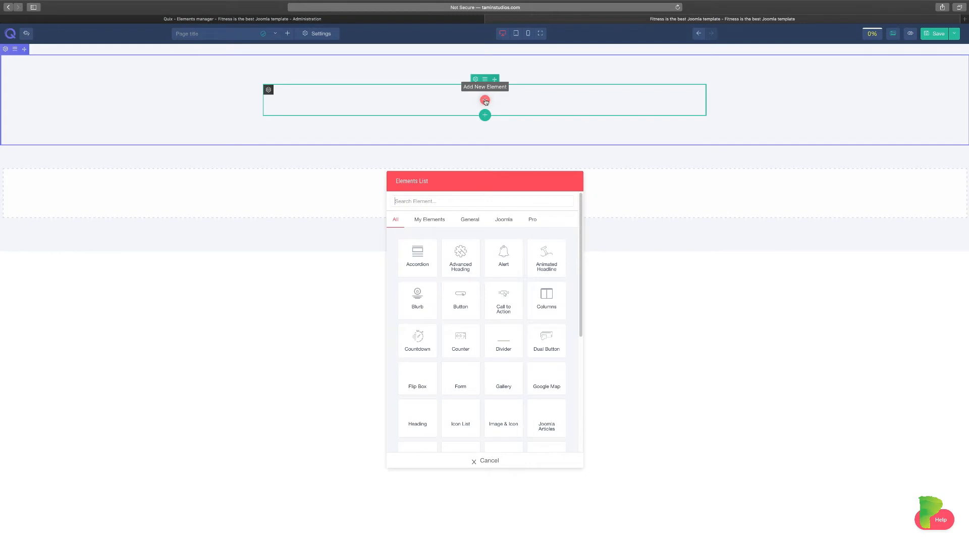
left_click(426, 221)
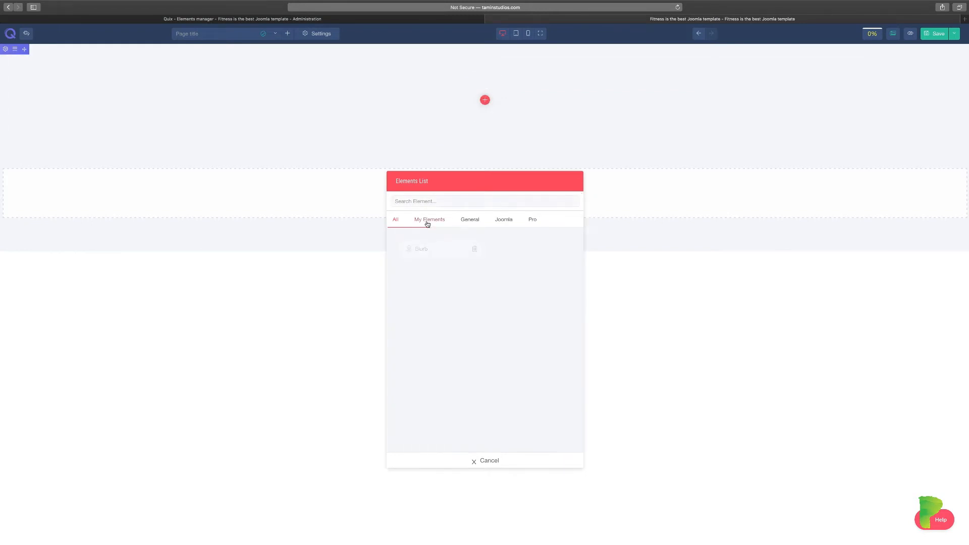
left_click(472, 220)
left_click(503, 221)
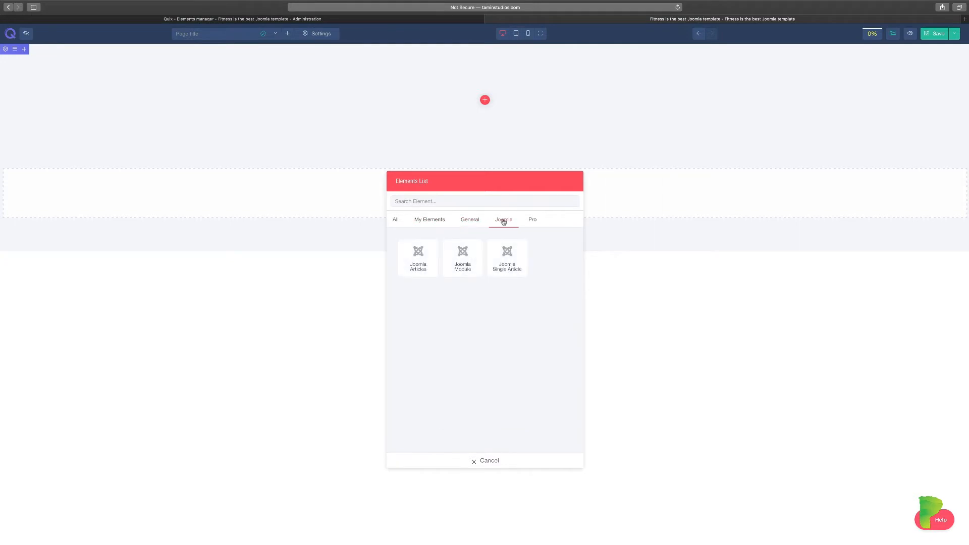
left_click(539, 223)
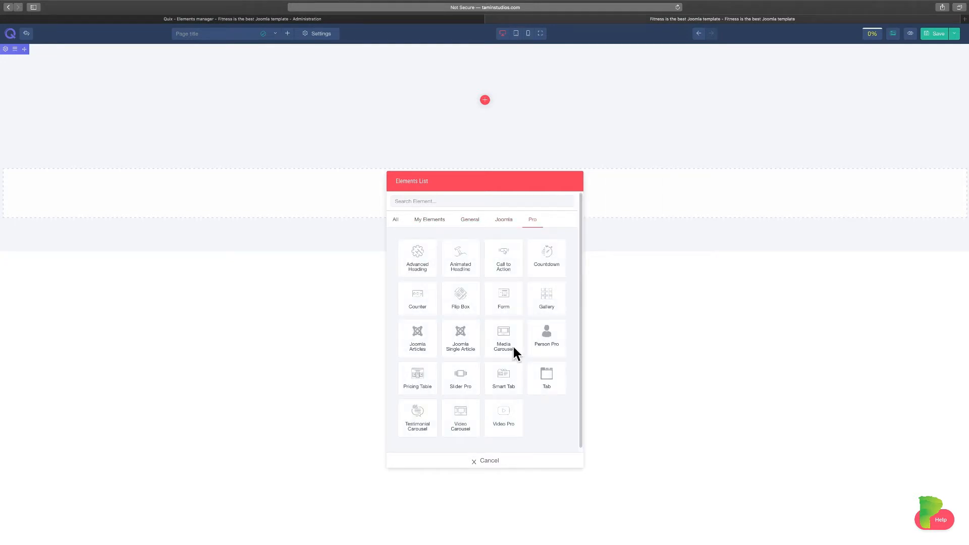
left_click(395, 222)
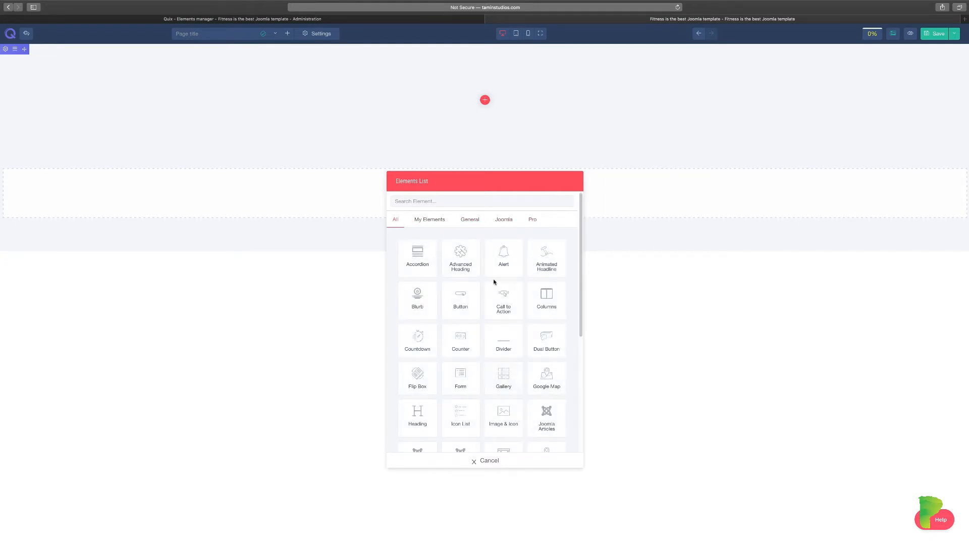
scroll(493, 281, "down", 5)
scroll(507, 385, "up", 5)
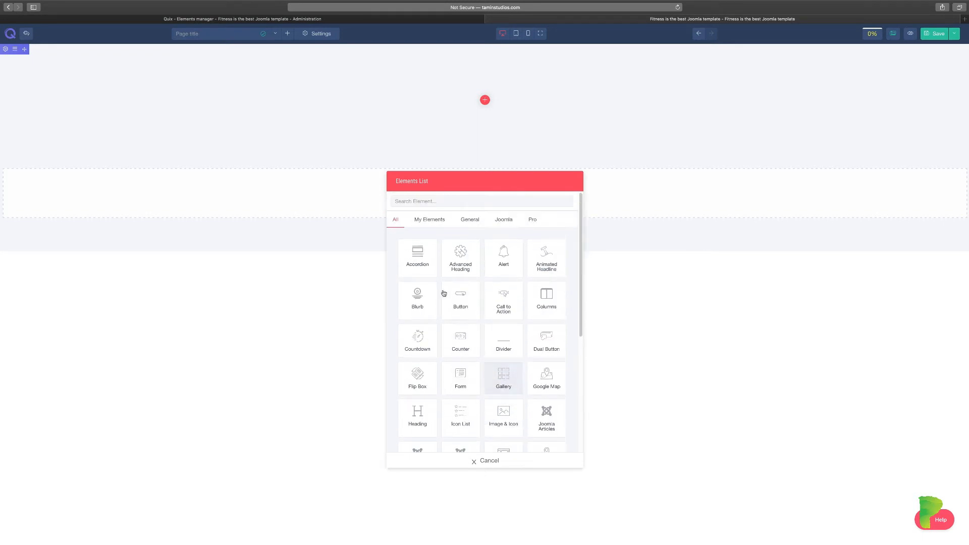
left_click(415, 256)
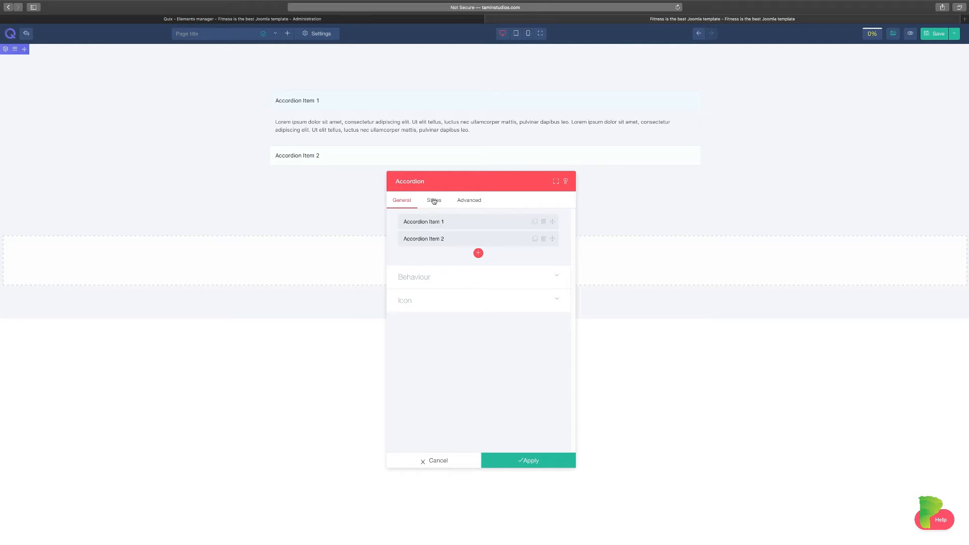
- Set the title of the first accordion item to "How do you get started?"
left_click(443, 222)
triple_click(452, 252)
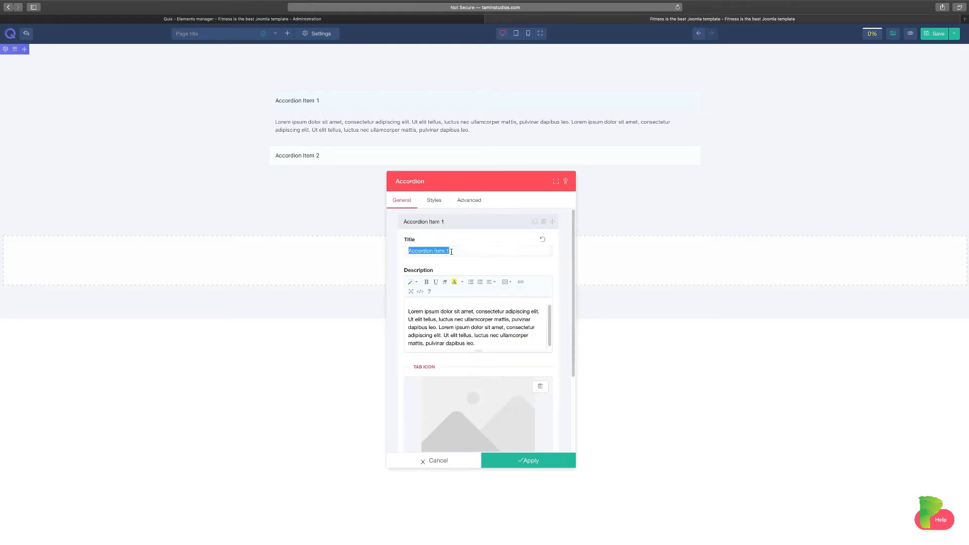
type("How do y")
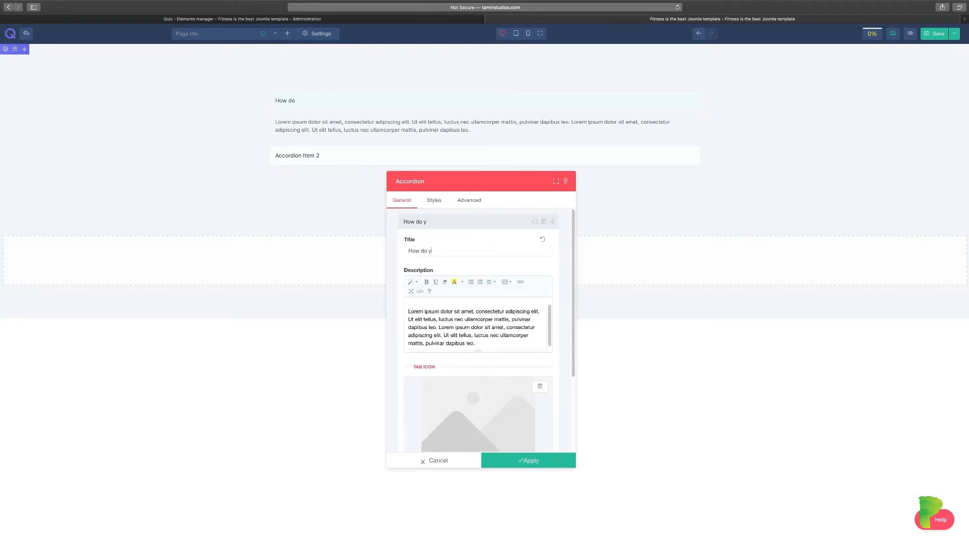
type("ou get started?")
left_click(497, 224)
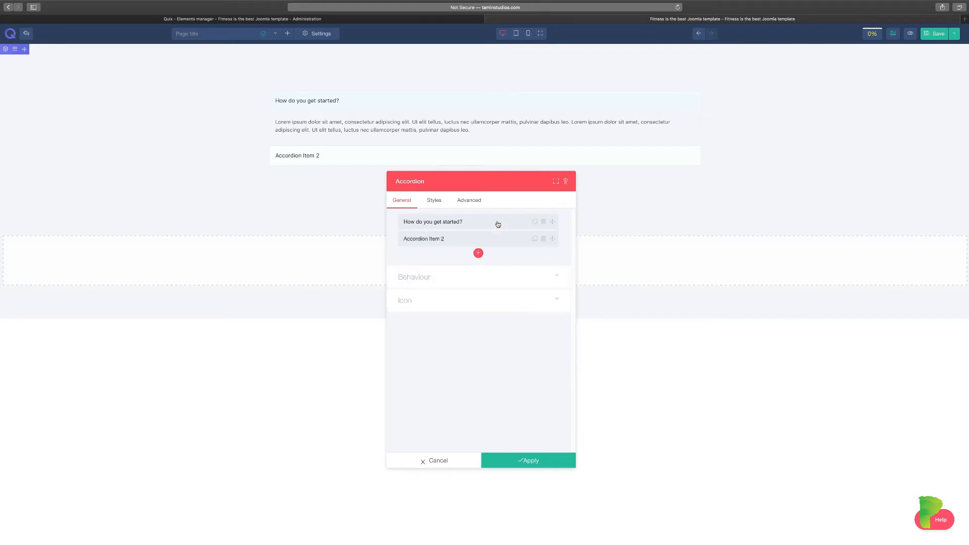
- Examine the title, description and tab icon settings of Accordion Item 2
left_click(460, 239)
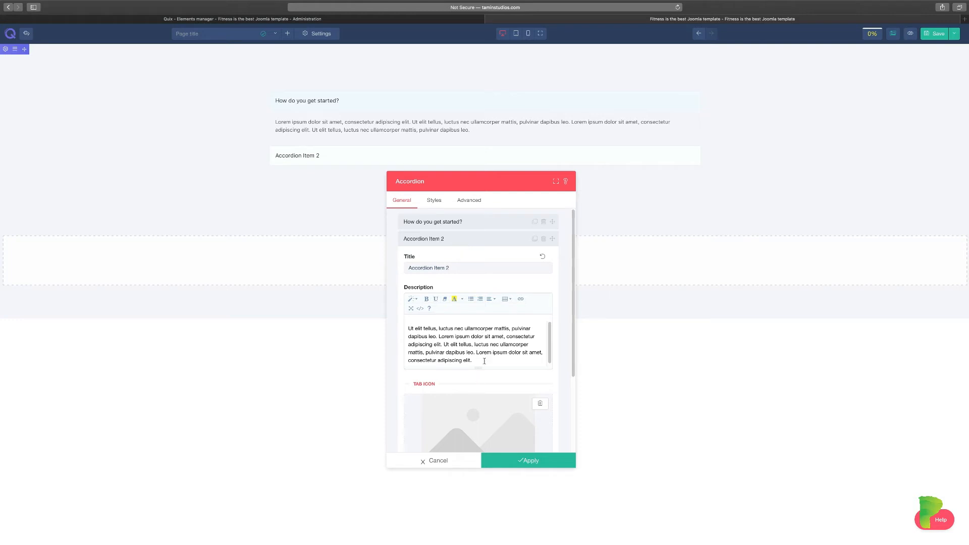
scroll(488, 354, "down", 3)
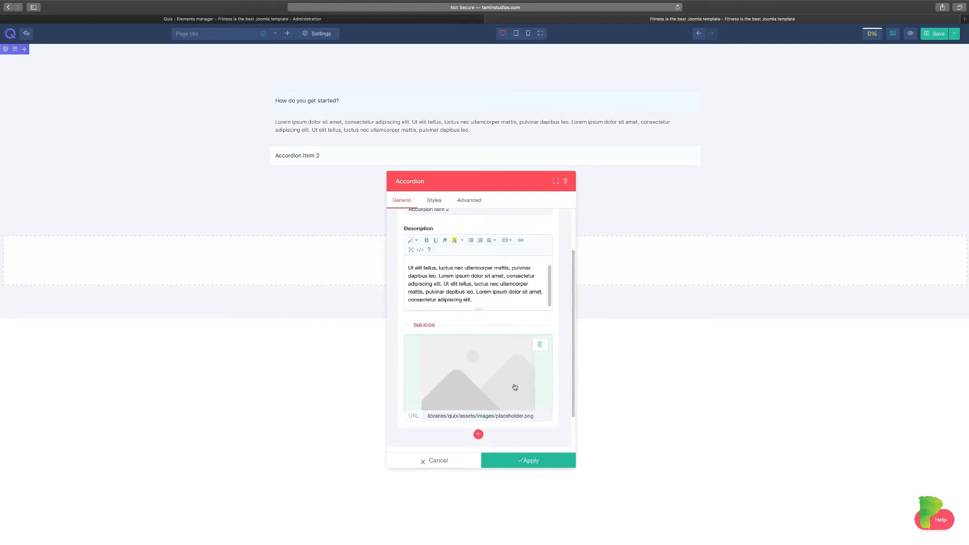
scroll(515, 387, "up", 1)
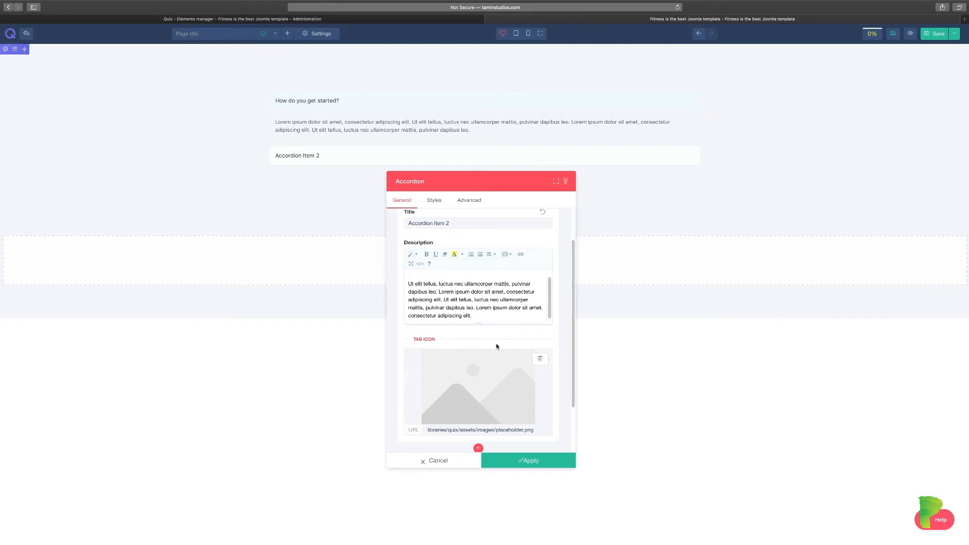
scroll(499, 377, "down", 2)
scroll(499, 375, "up", 5)
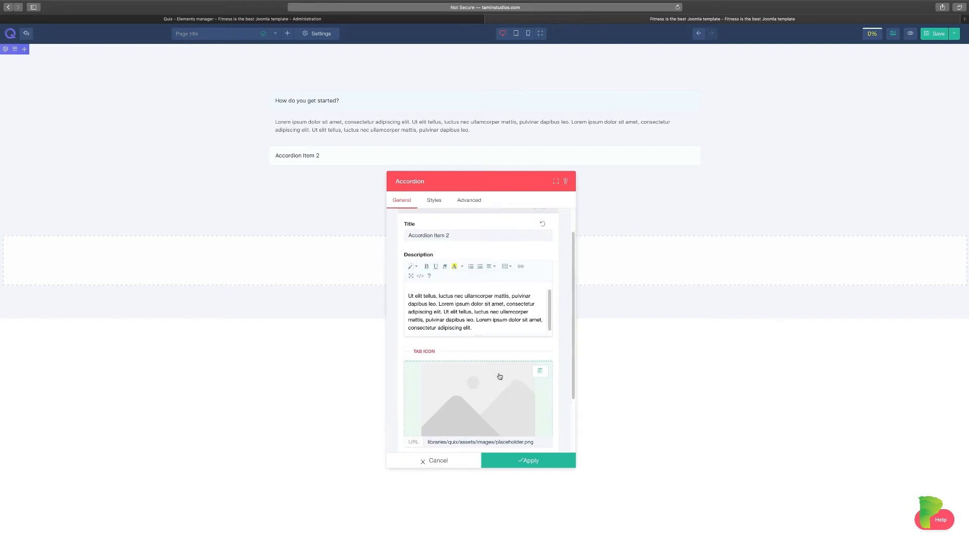
left_click(447, 242)
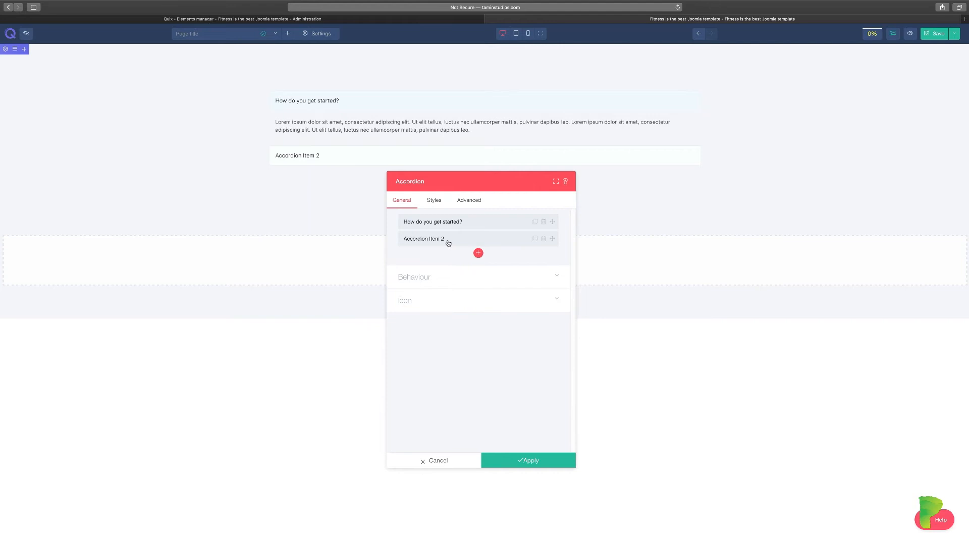
- Turn off Allow All Items To Be Closed in the accordion's behaviour options, check its icon setting and apply the accordion settings
left_click(437, 279)
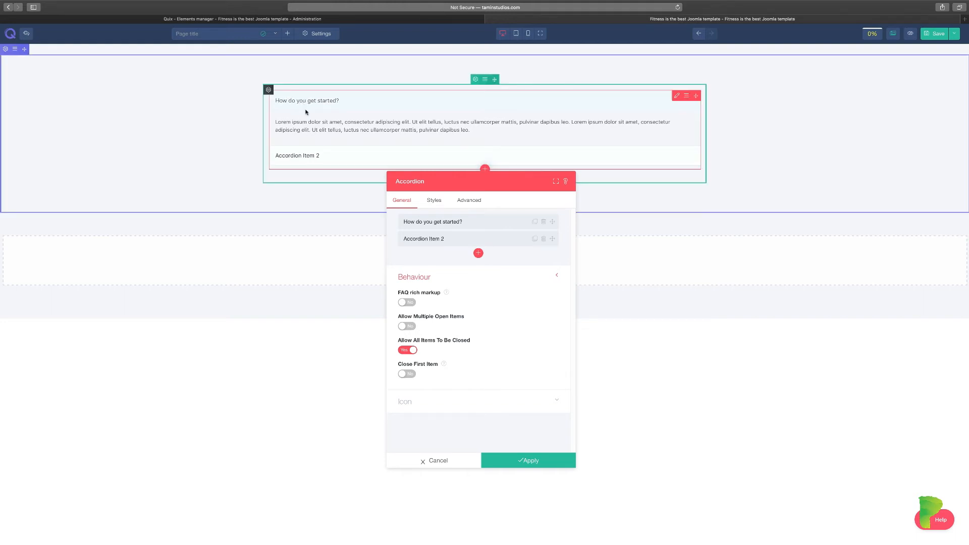
left_click(404, 352)
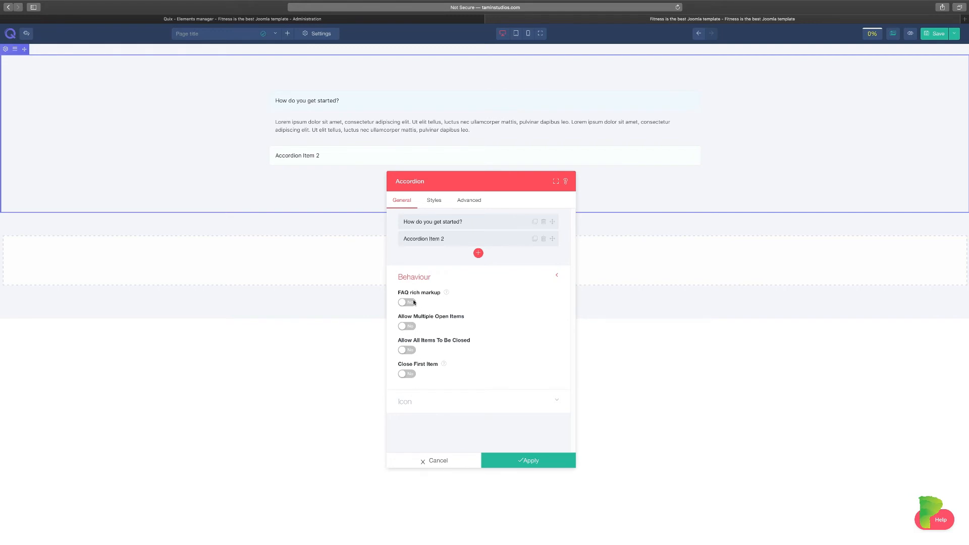
left_click(449, 404)
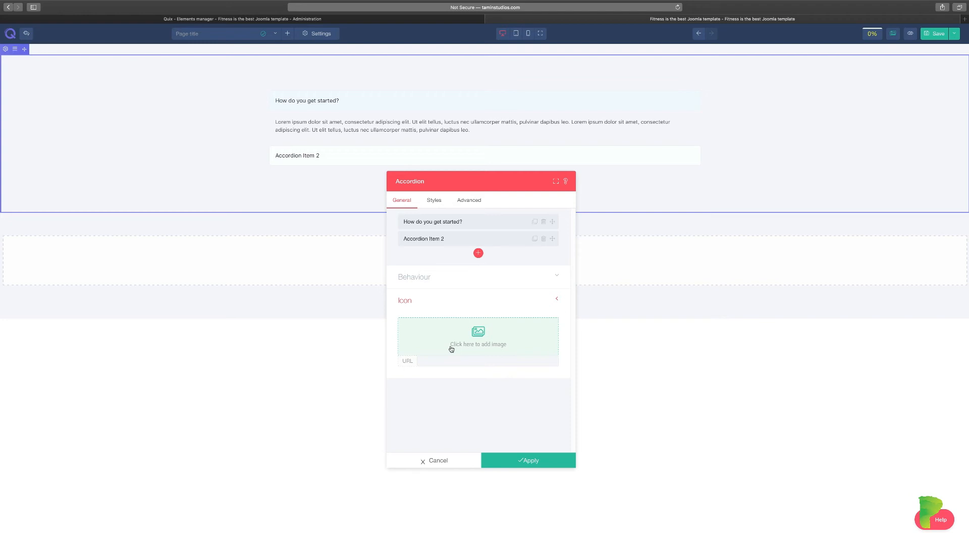
left_click(461, 285)
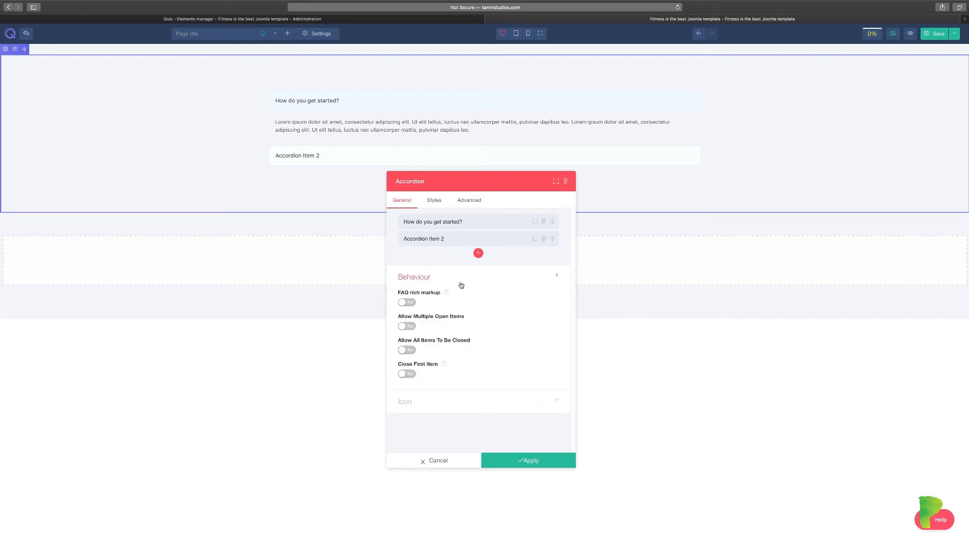
left_click(521, 461)
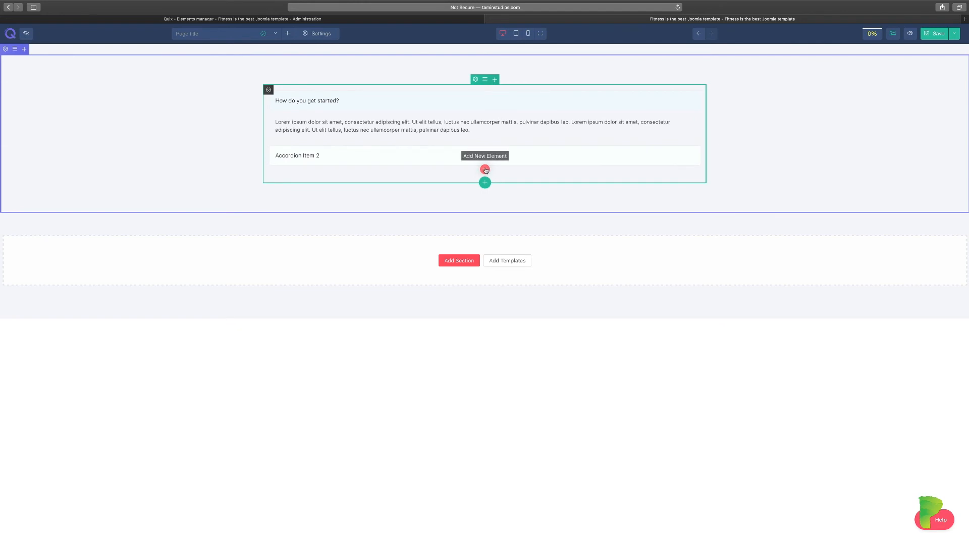
- Add a second Accordion element below the first one and apply its default settings
left_click(485, 170)
left_click(413, 253)
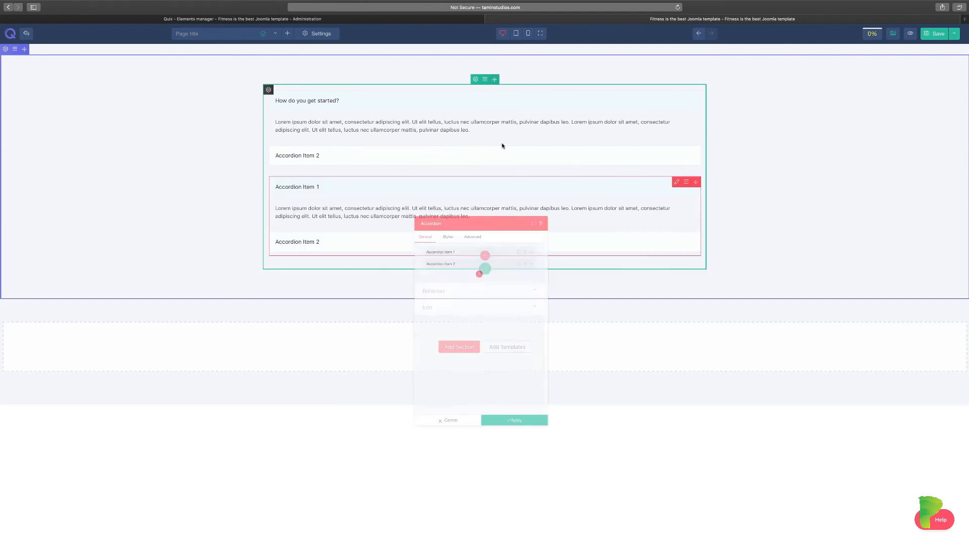
left_click(514, 462)
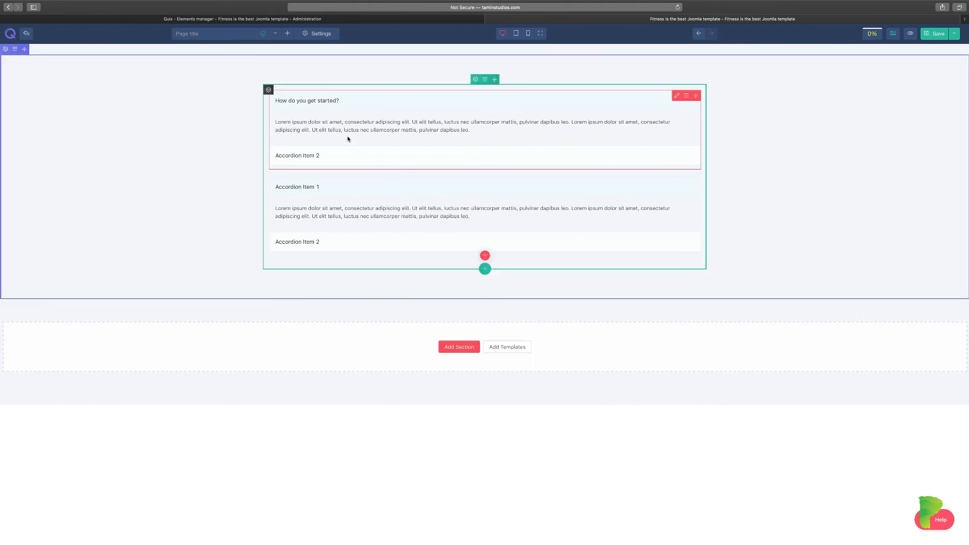
- Reset the grid of the row that holds the two accordions
left_click(484, 81)
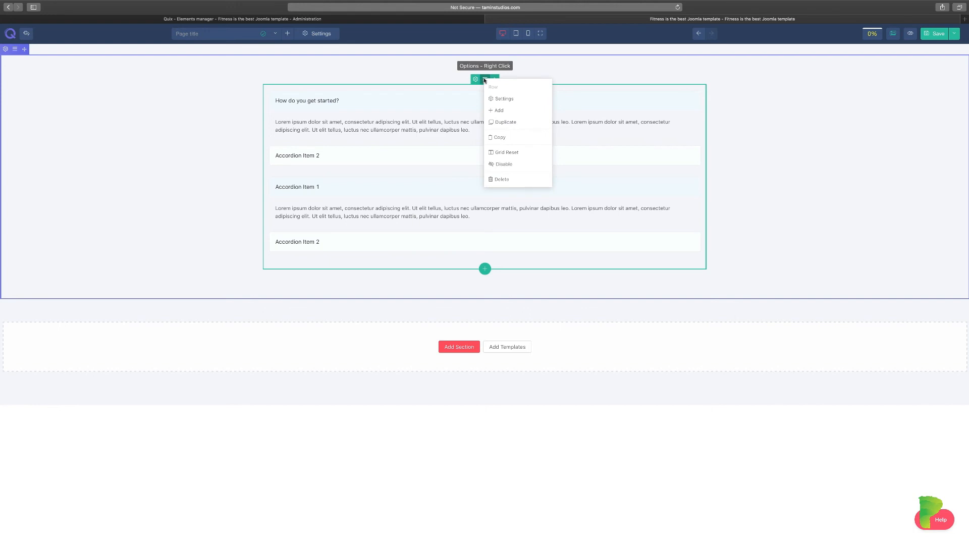
left_click(509, 152)
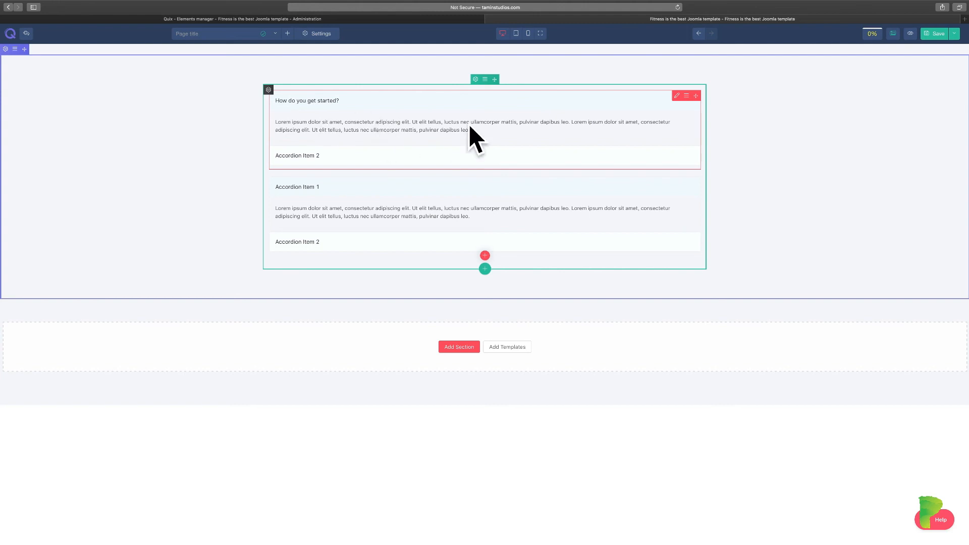
- Delete the "How do you get started?" accordion and duplicate the remaining accordion element
left_click(686, 96)
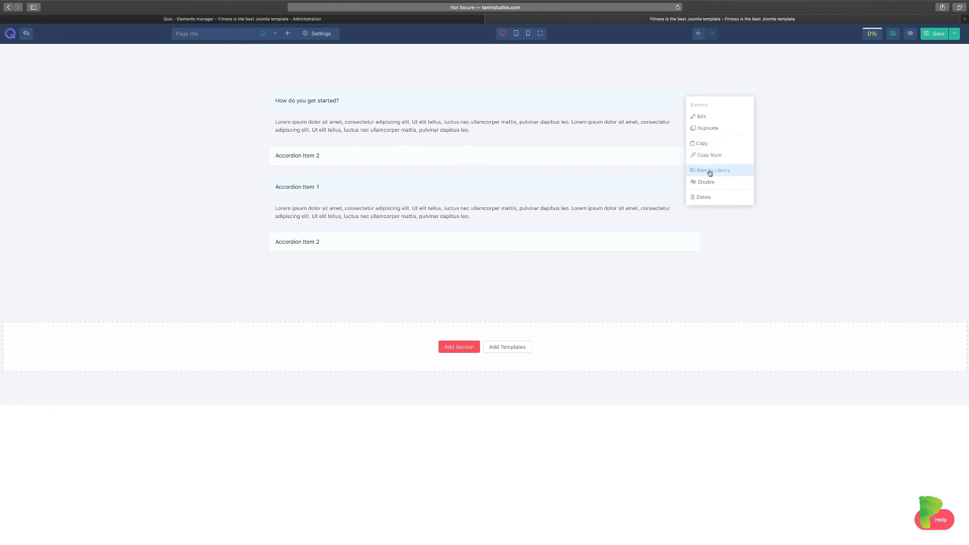
left_click(704, 198)
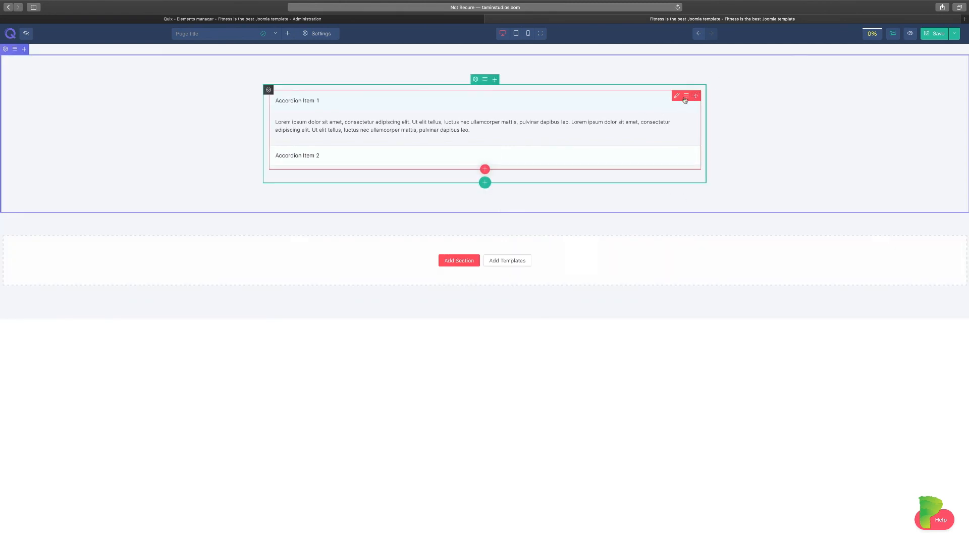
left_click(686, 96)
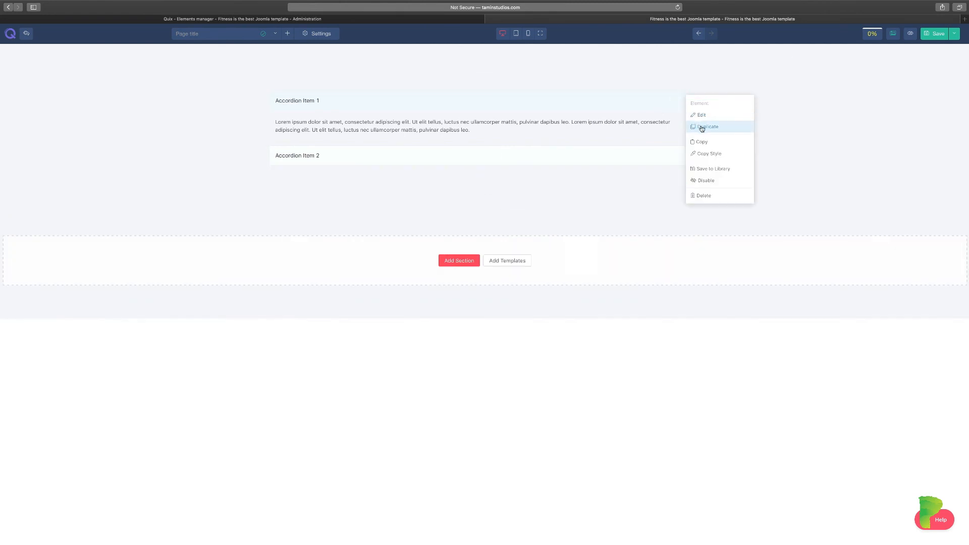
left_click(702, 128)
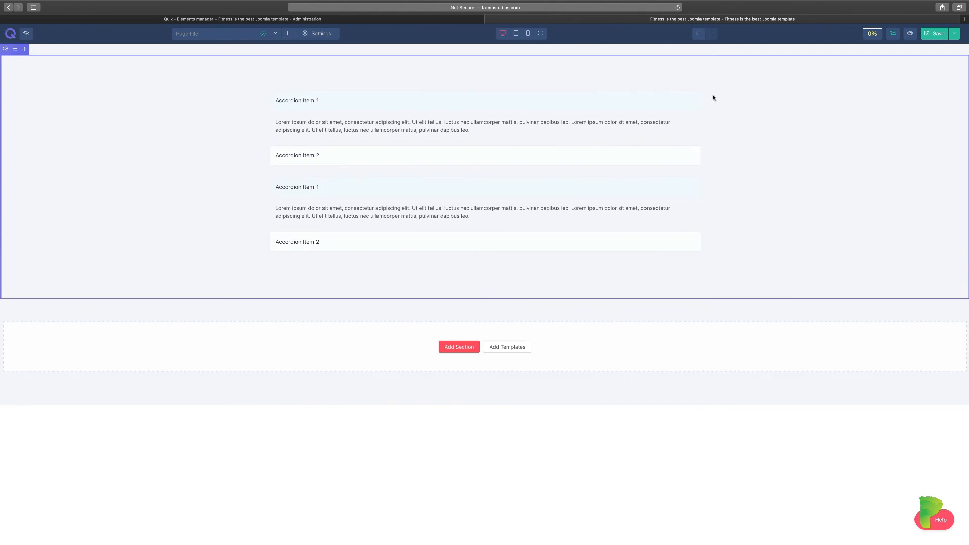